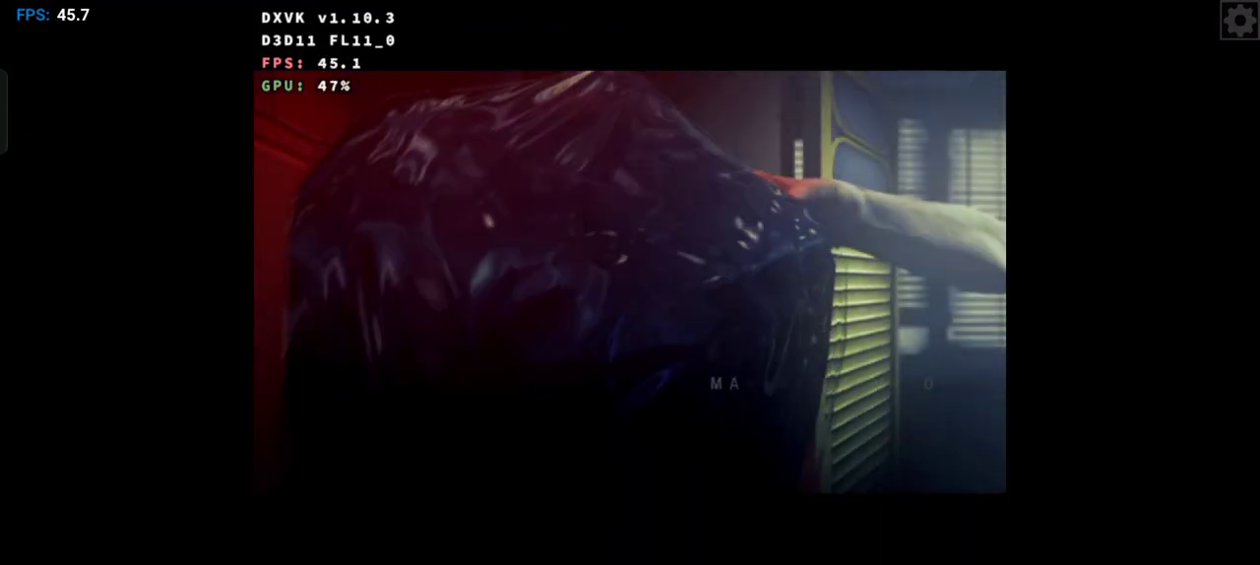
left_click(631, 282)
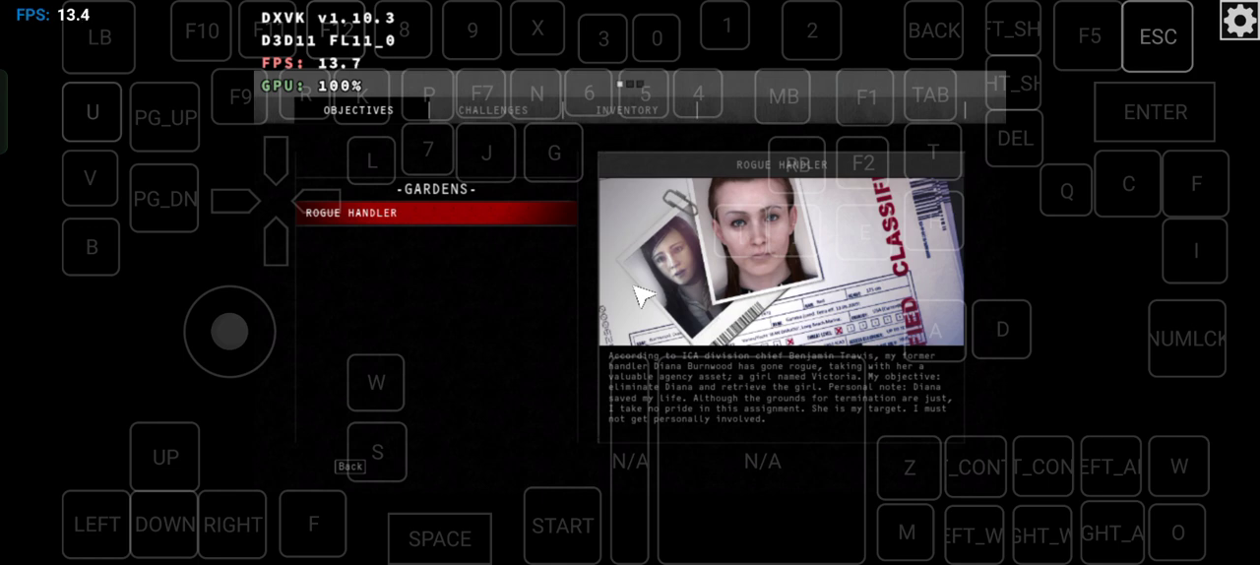
key("Escape")
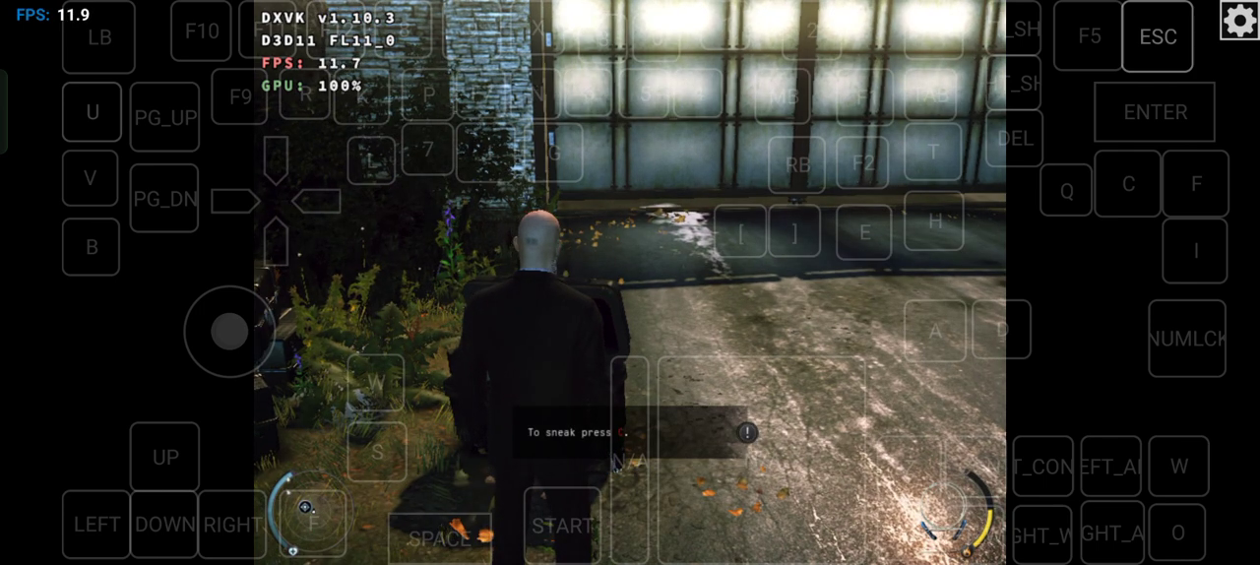
left_click(1127, 184)
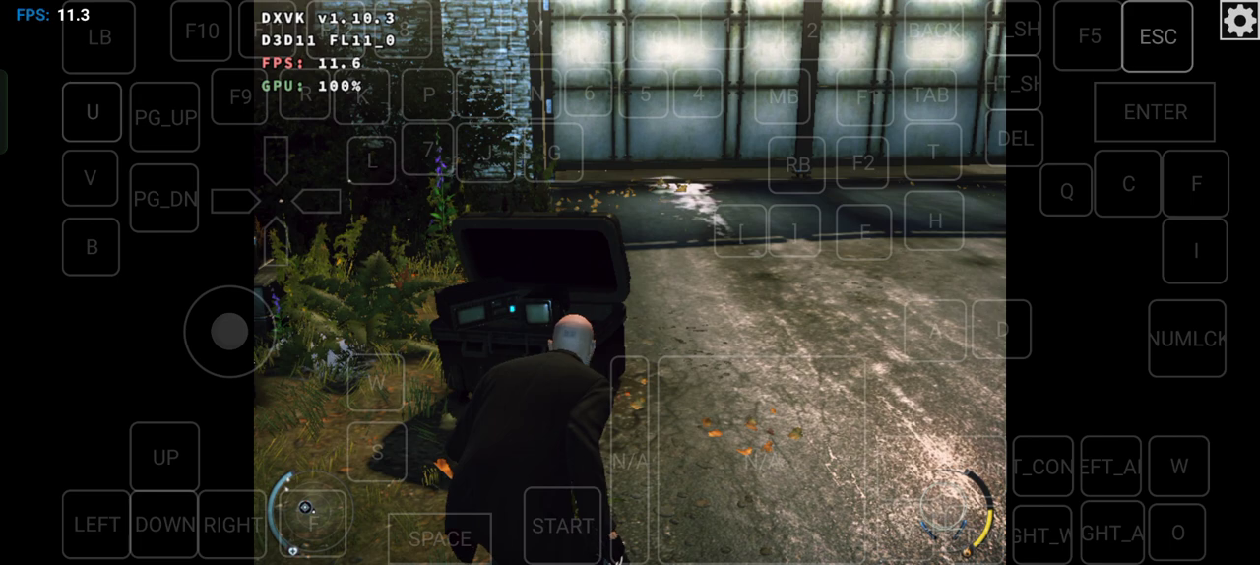